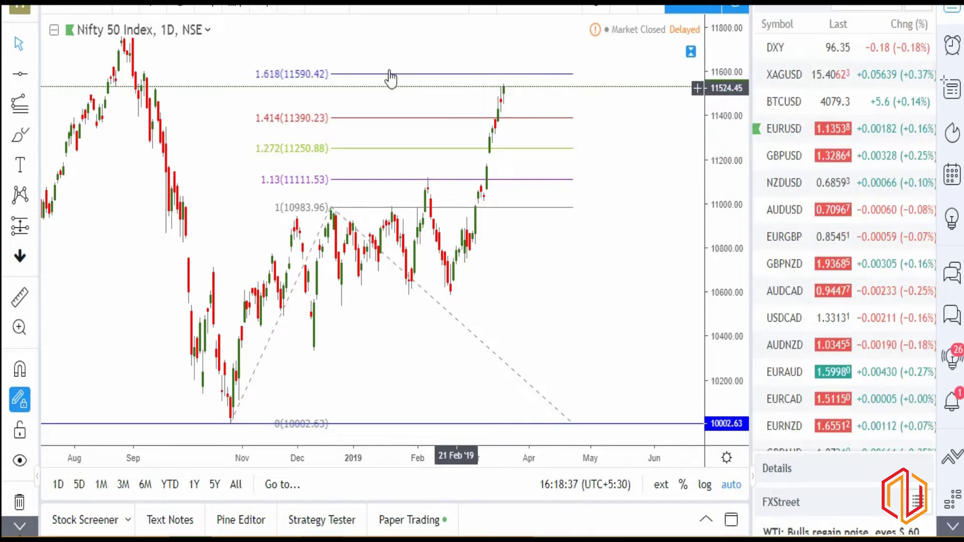
- Change the Nifty 50 chart interval to 1 hour
click(123, 2)
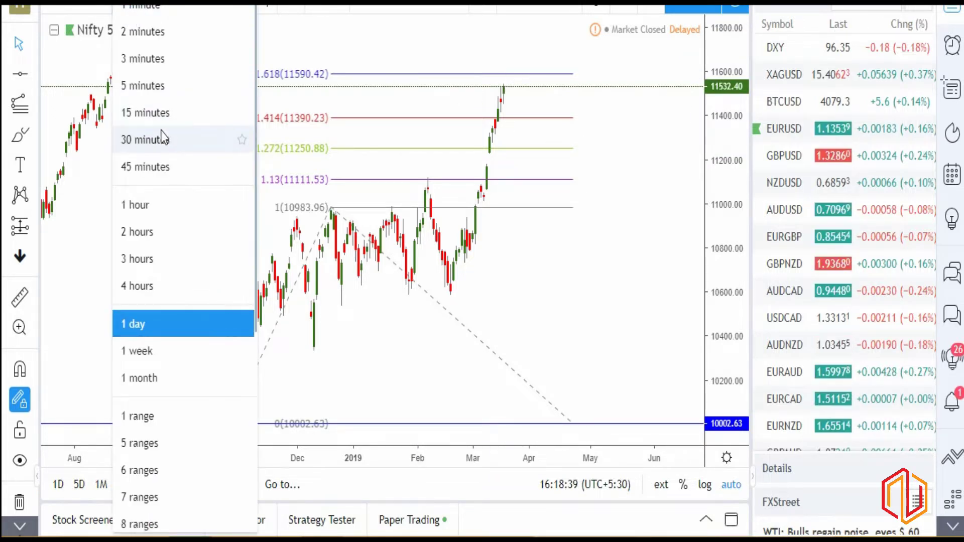
click(157, 208)
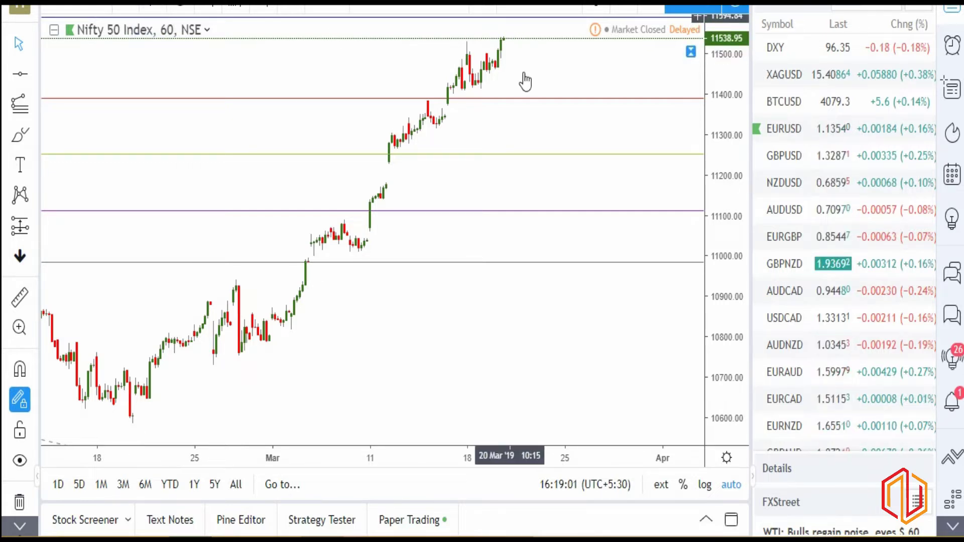
- Switch the Nifty 50 chart to the 1-week interval
click(141, 8)
click(165, 348)
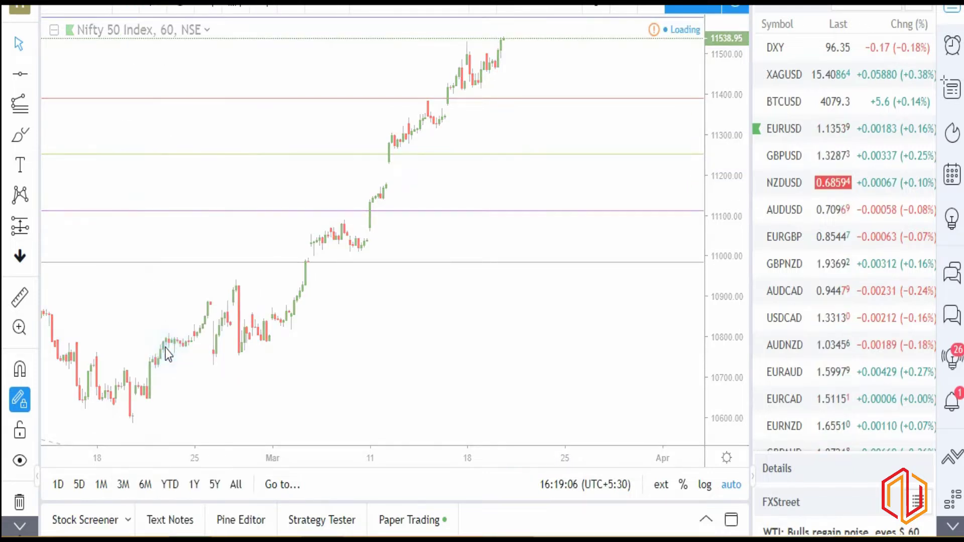
click(441, 177)
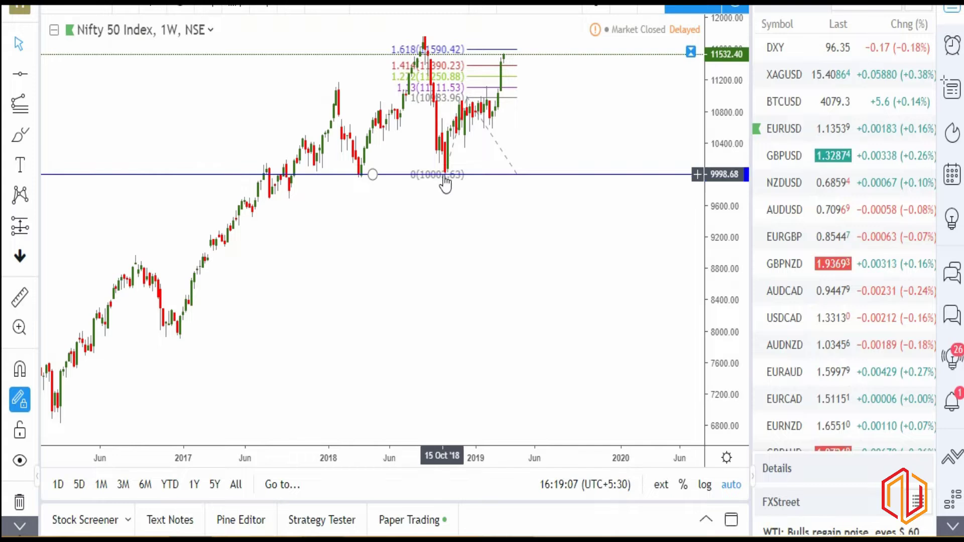
- Delete the Fibonacci extension and the 10000 horizontal support line
click(516, 174)
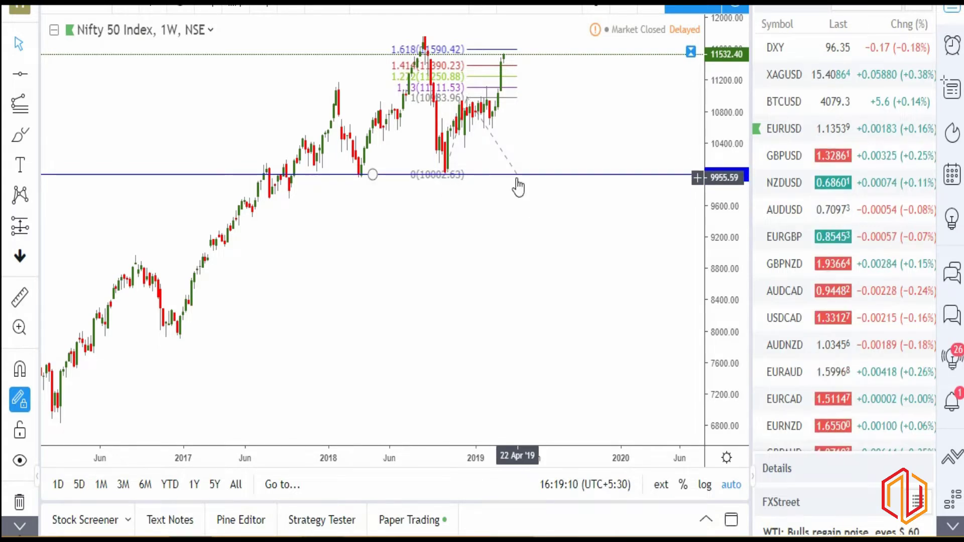
click(502, 153)
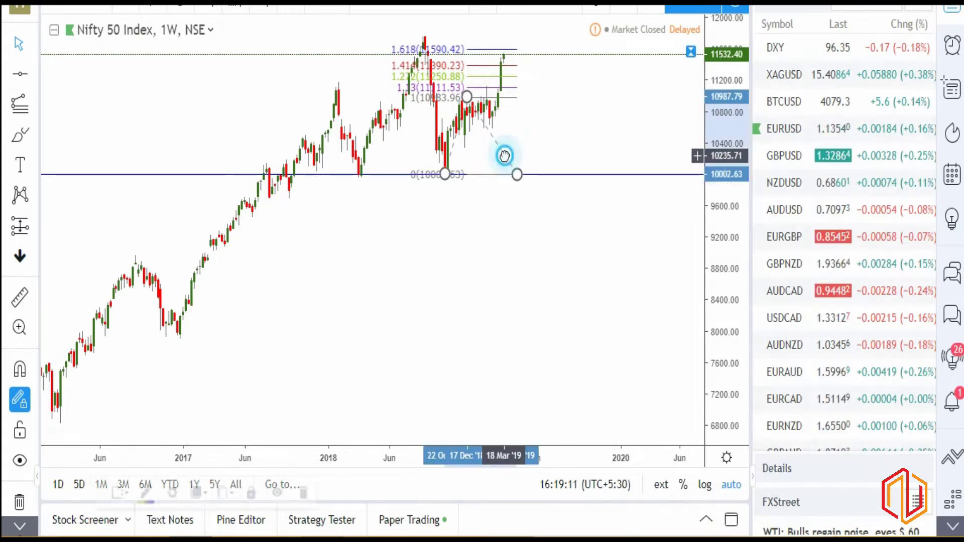
key(Delete)
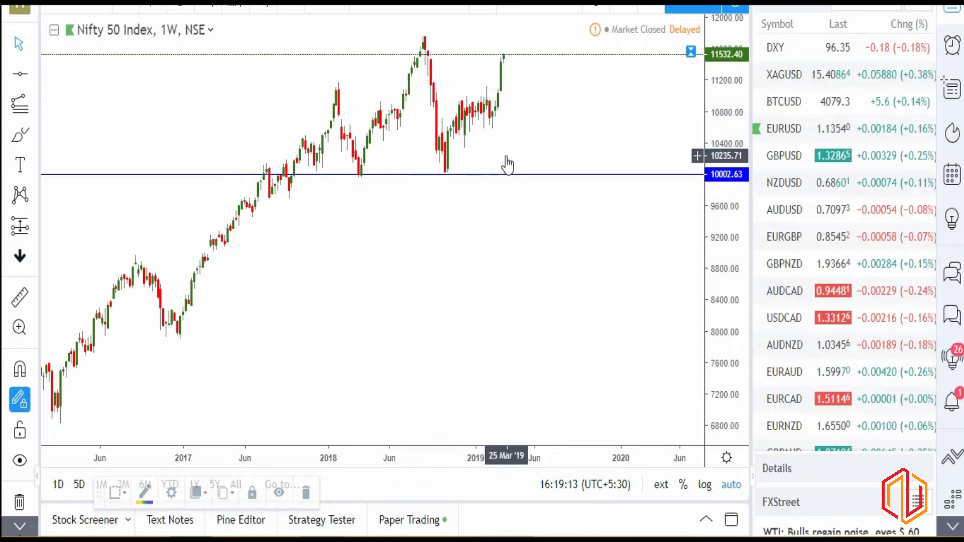
click(383, 174)
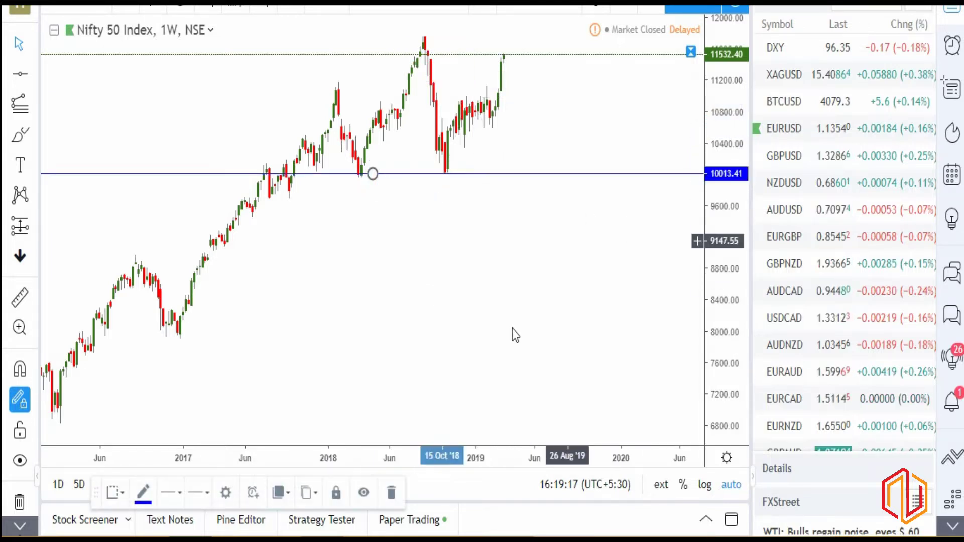
click(391, 492)
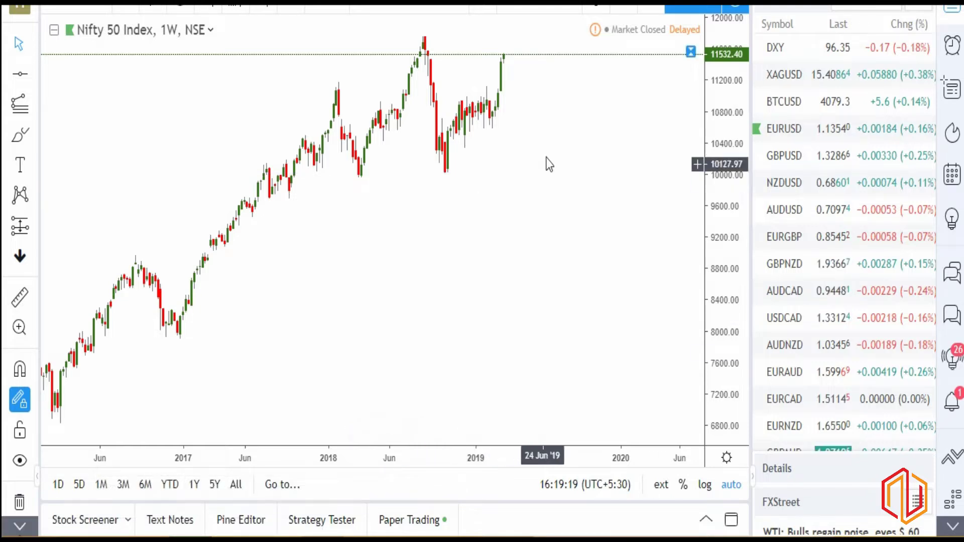
- Place a horizontal support line near 9977 at the March 2018 low
drag(551, 197, 564, 273)
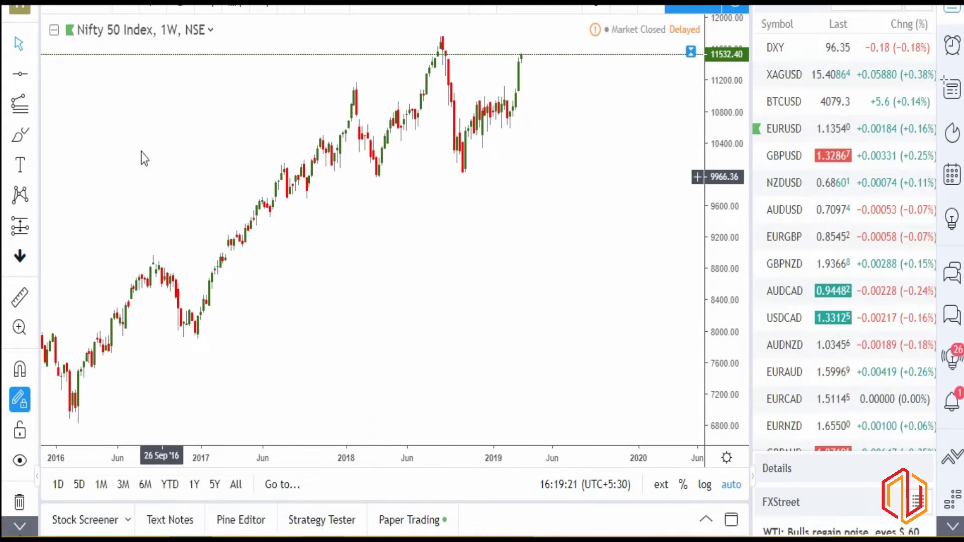
click(22, 107)
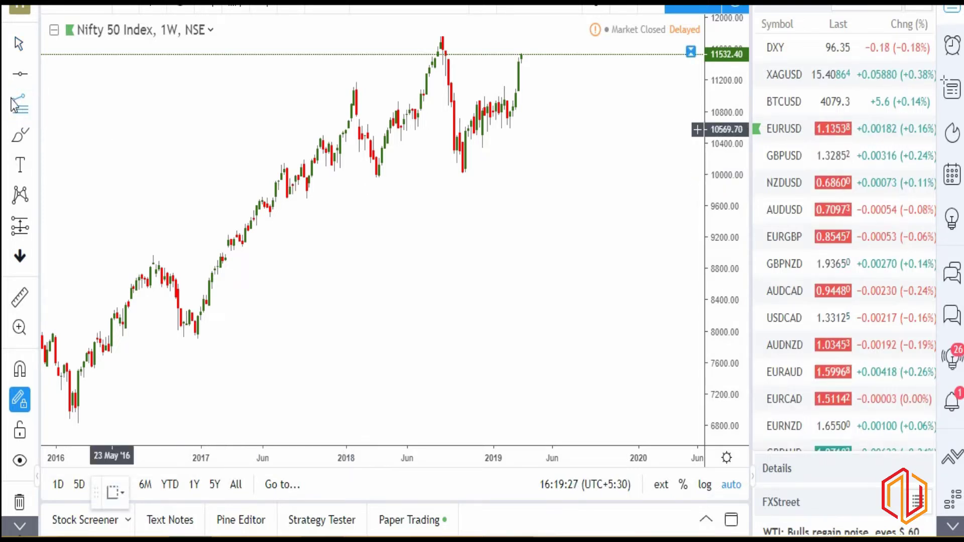
click(20, 74)
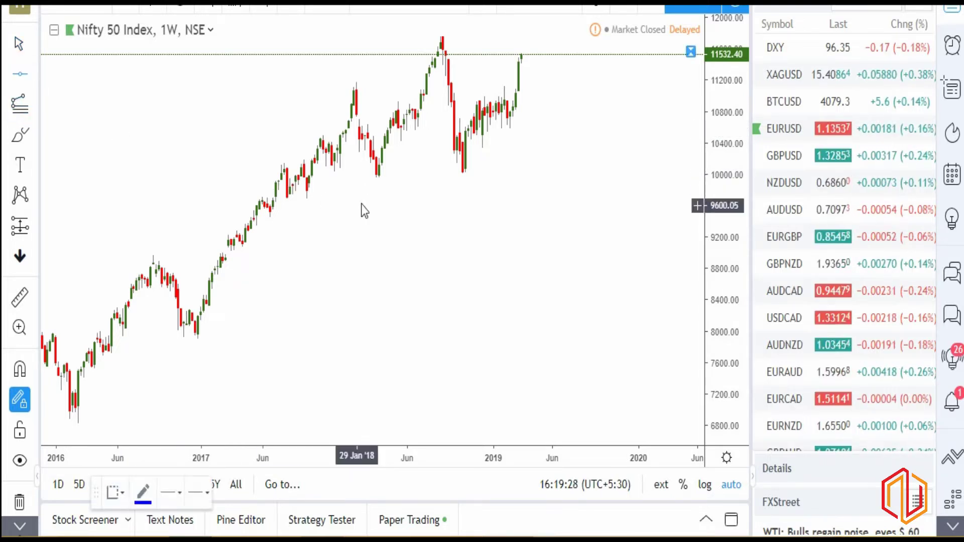
click(378, 177)
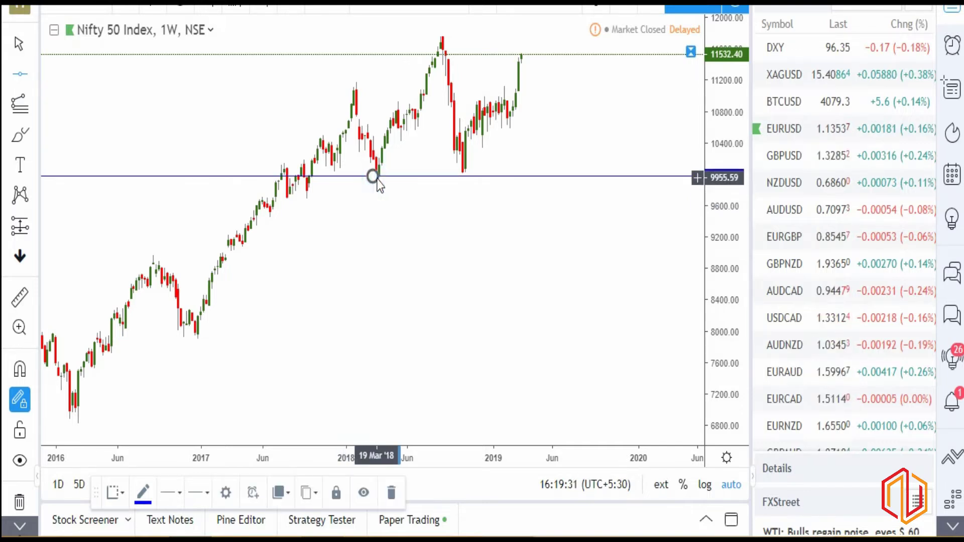
click(20, 103)
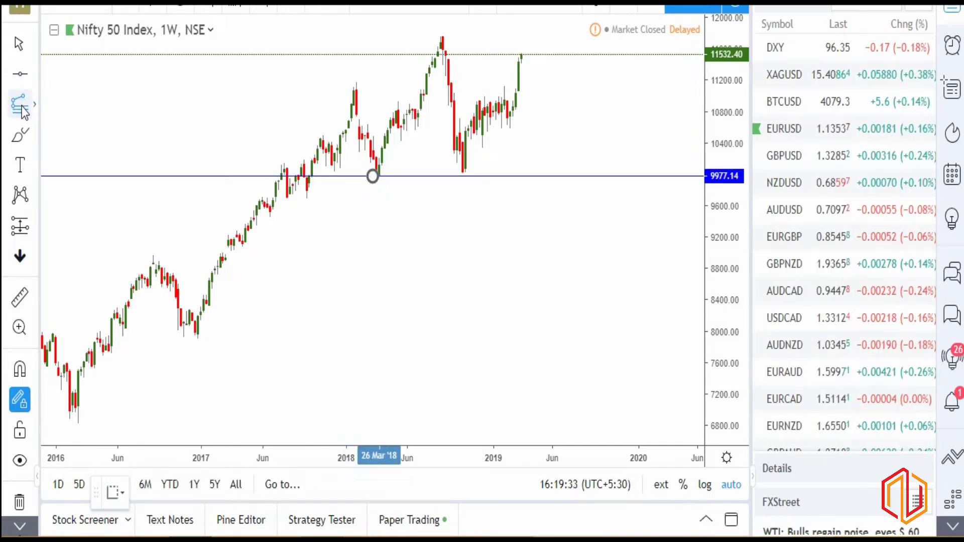
- Draw a trend-based Fib extension from the April 2018 low to the August 2018 high, ending on the support line
click(382, 177)
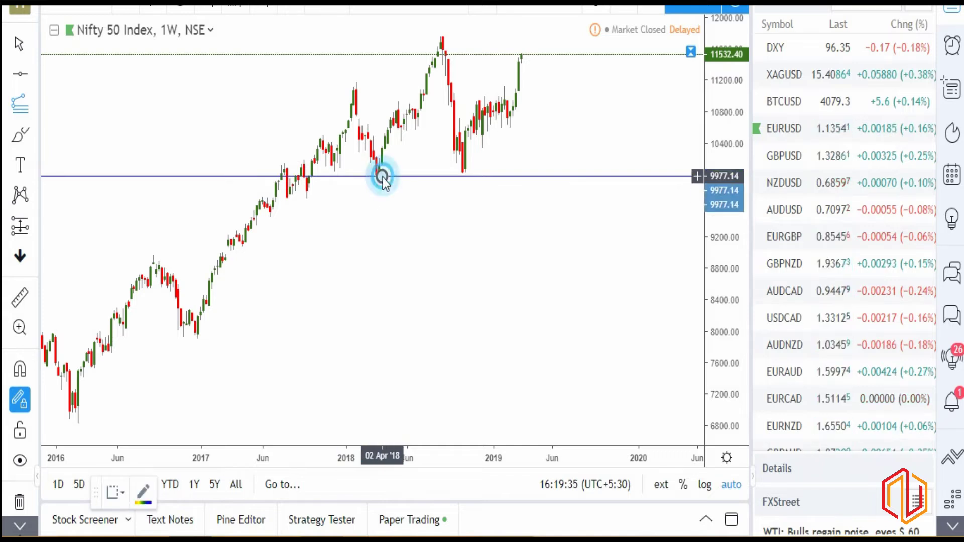
click(440, 37)
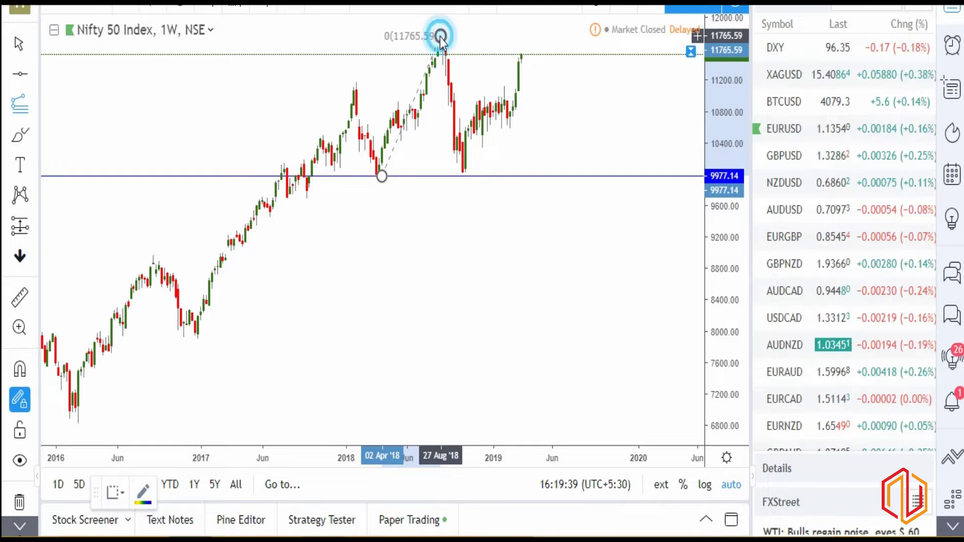
click(558, 176)
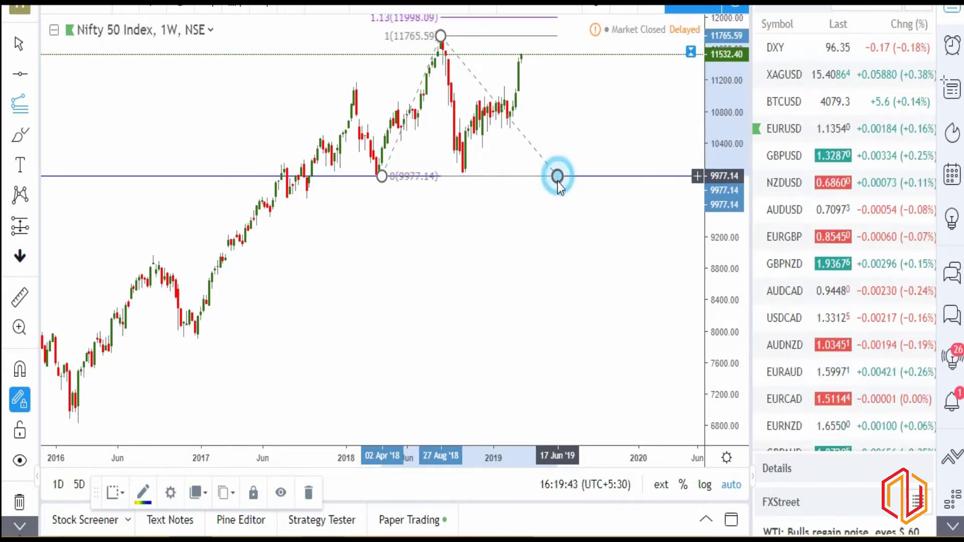
click(547, 255)
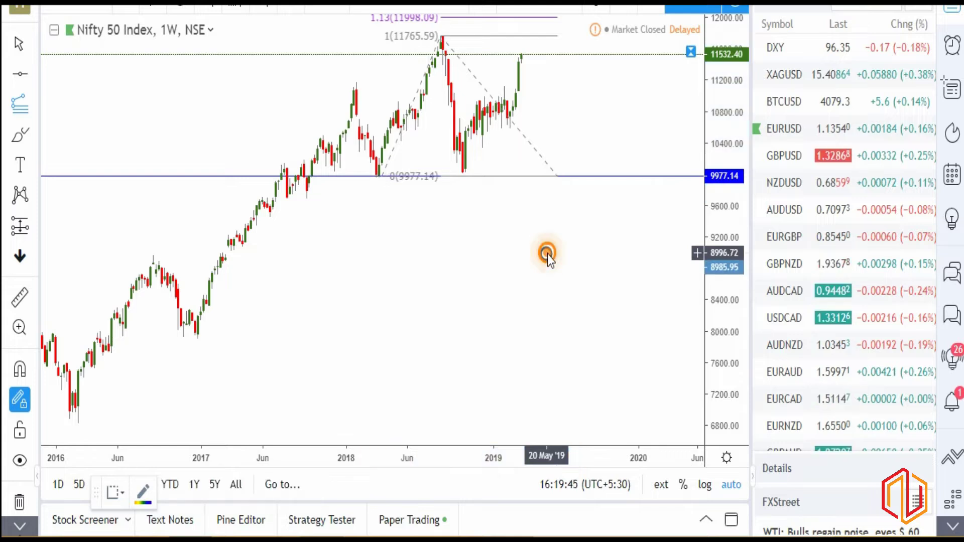
- Rescale the price axis so all levels up to 1.618 (12870.85) are visible
drag(726, 75, 726, 95)
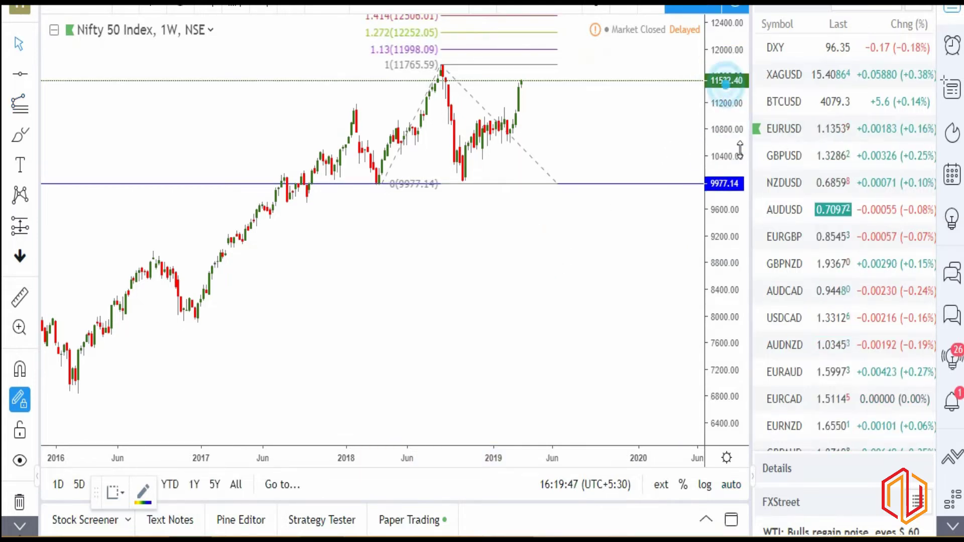
drag(623, 234, 587, 390)
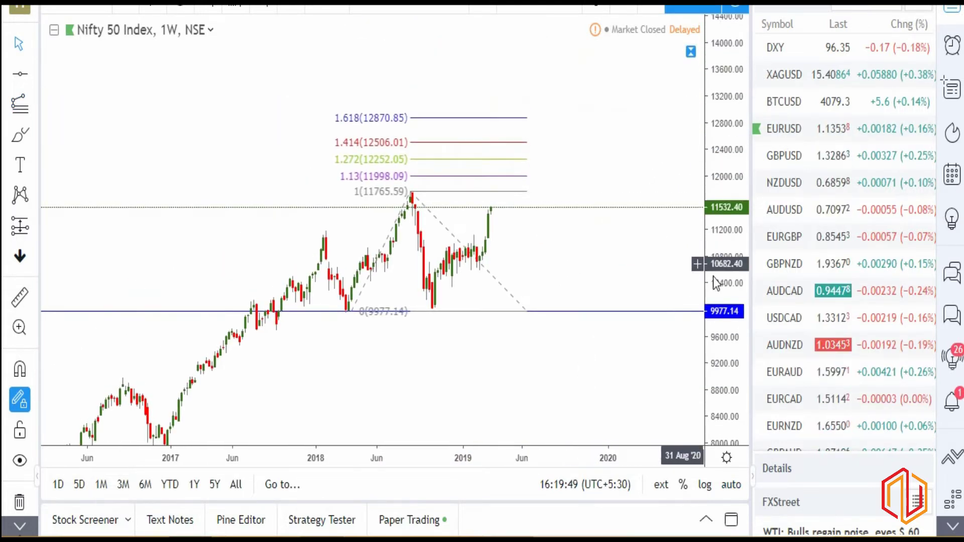
drag(717, 276, 689, 153)
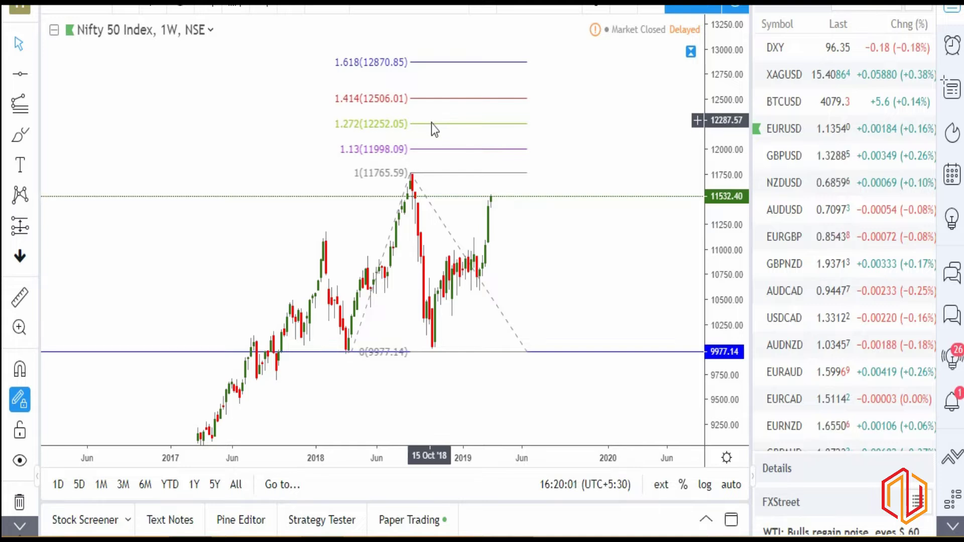
- Mark the 11756.06 August 2018 high with a horizontal line and delete the stray extra lines
click(20, 76)
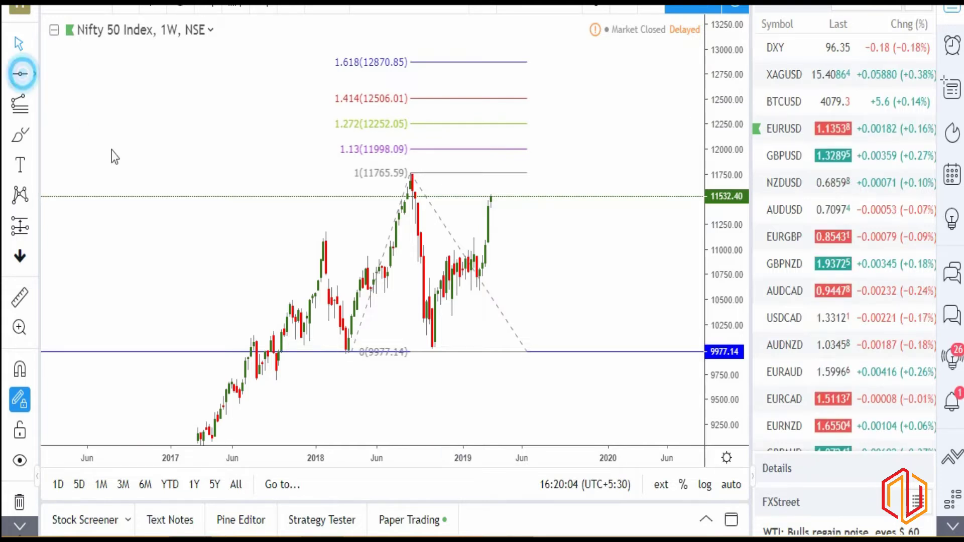
click(455, 173)
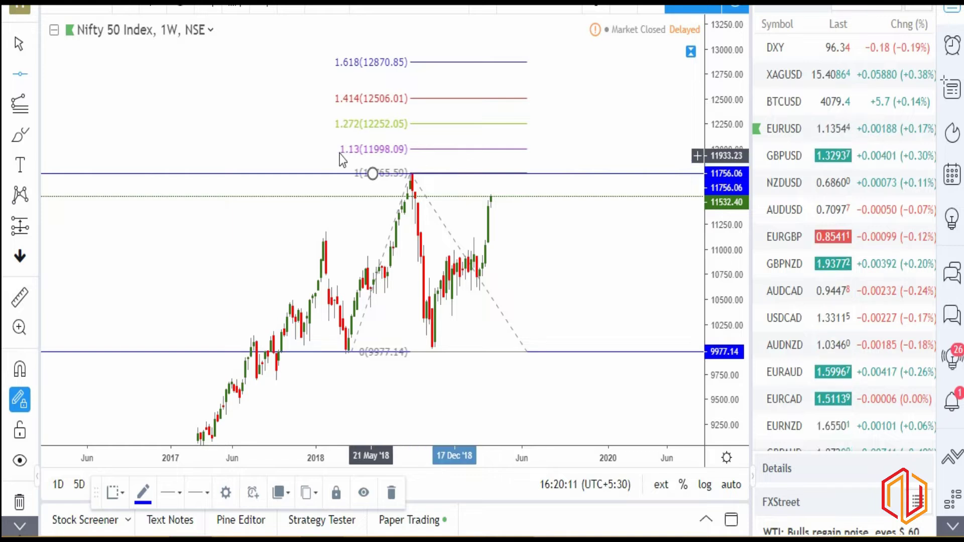
click(372, 175)
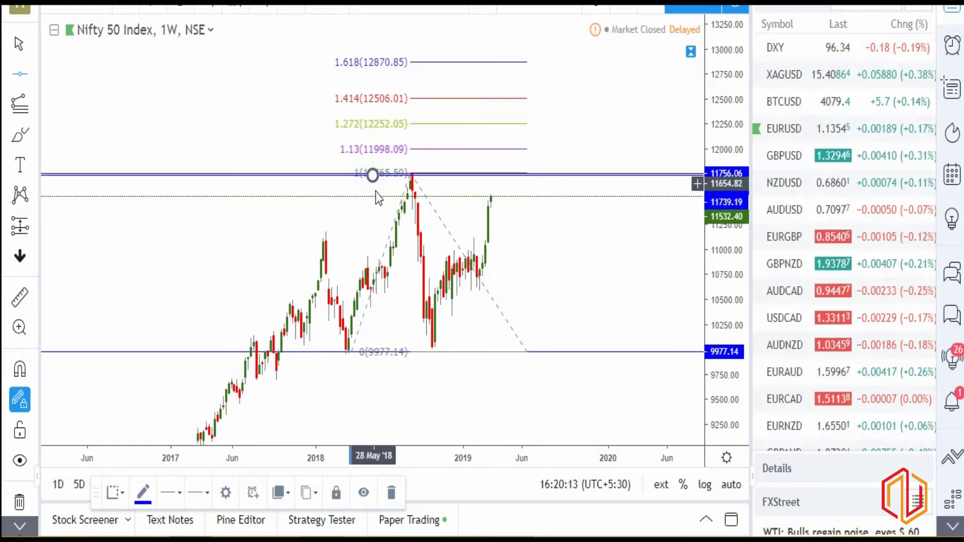
click(373, 175)
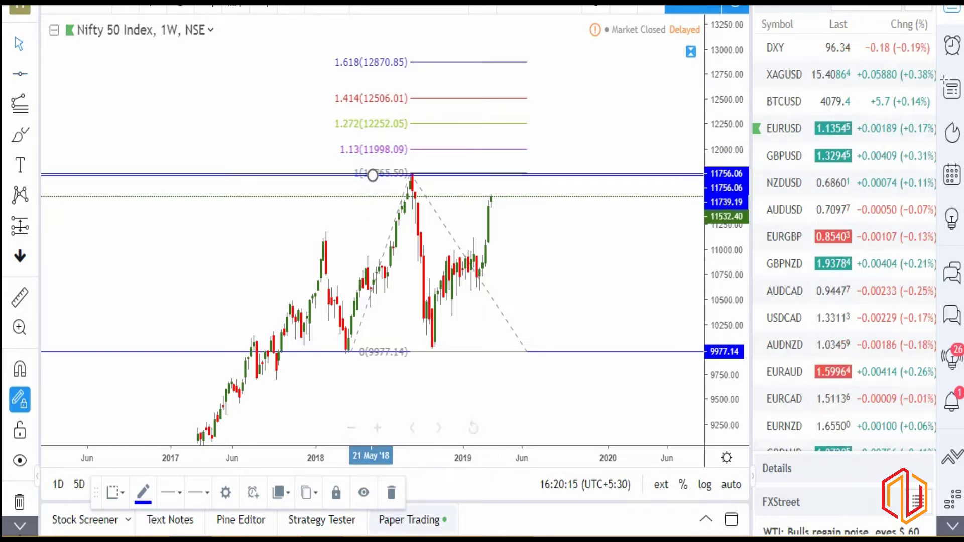
click(392, 495)
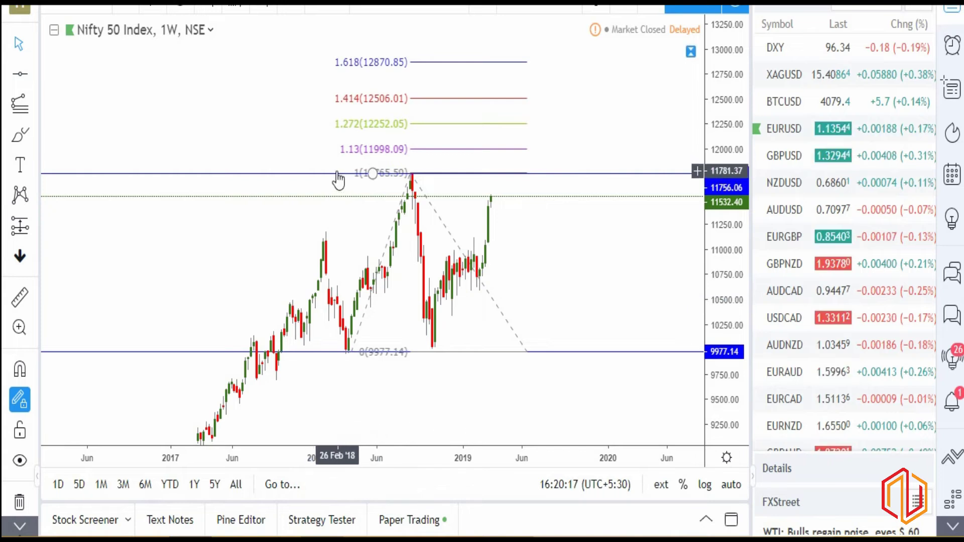
drag(338, 173, 341, 174)
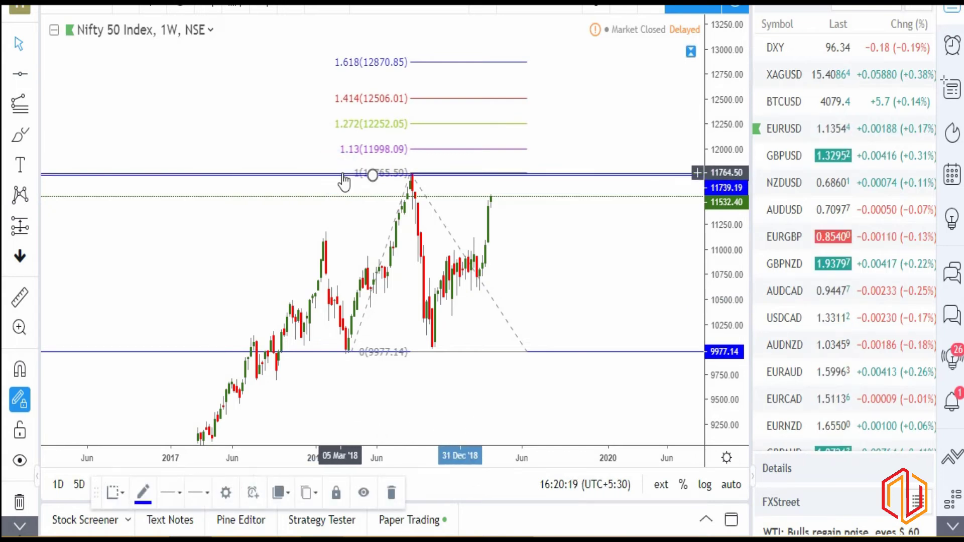
key(Delete)
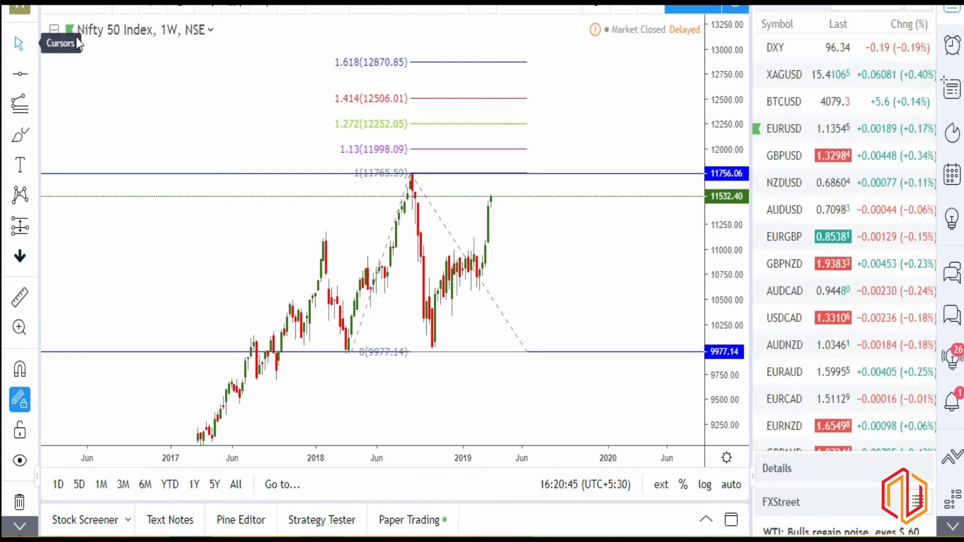
- Switch the chart back to the 1-day interval
click(125, 9)
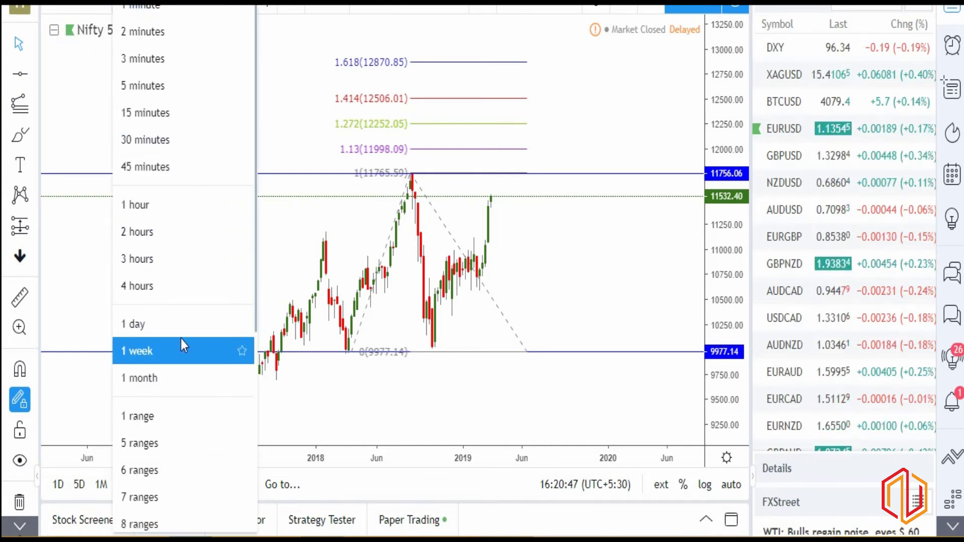
click(168, 323)
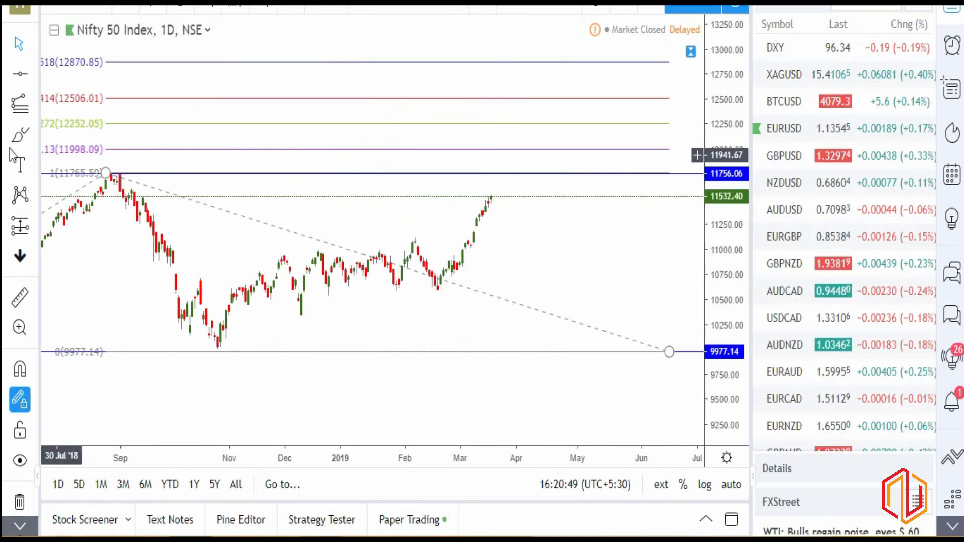
click(20, 74)
- Add horizontal support lines at 11123.32 and 10709.93
click(435, 293)
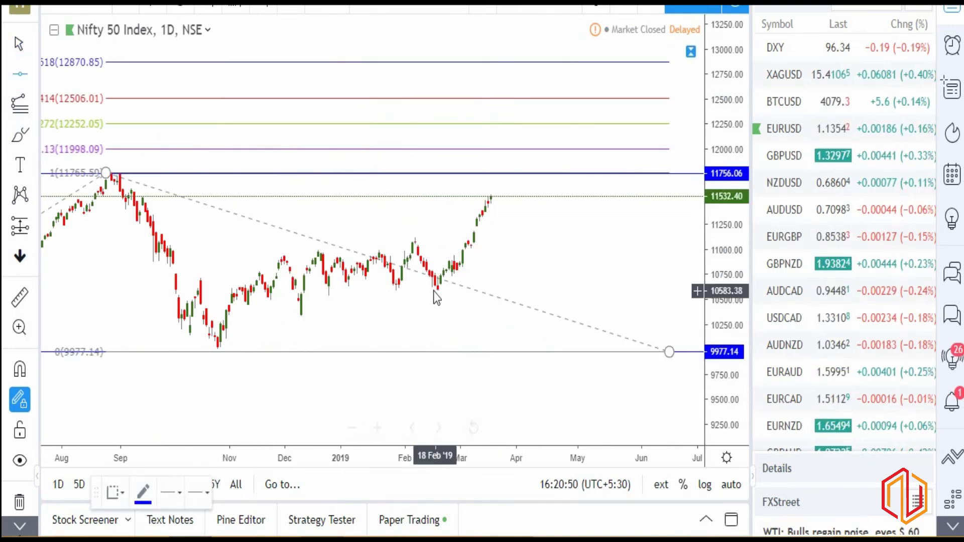
click(415, 239)
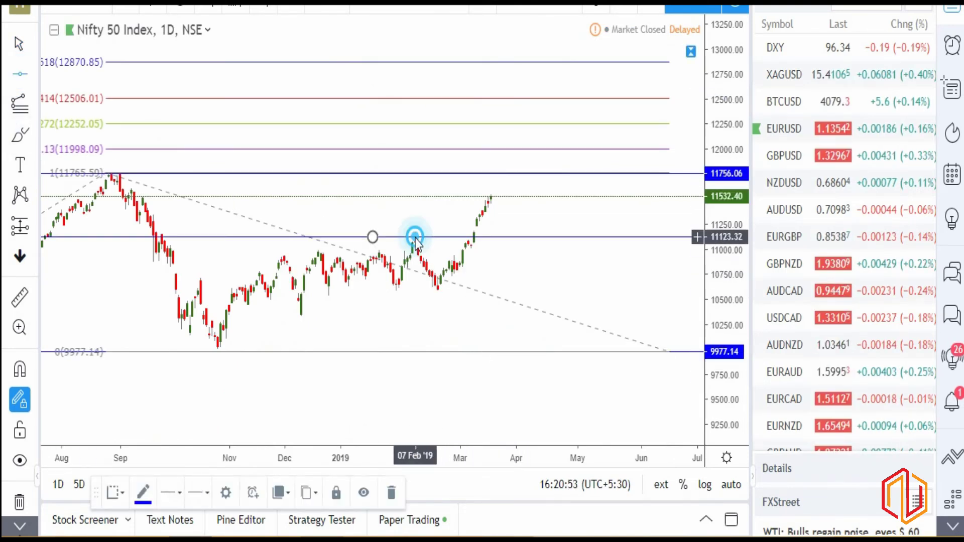
click(128, 7)
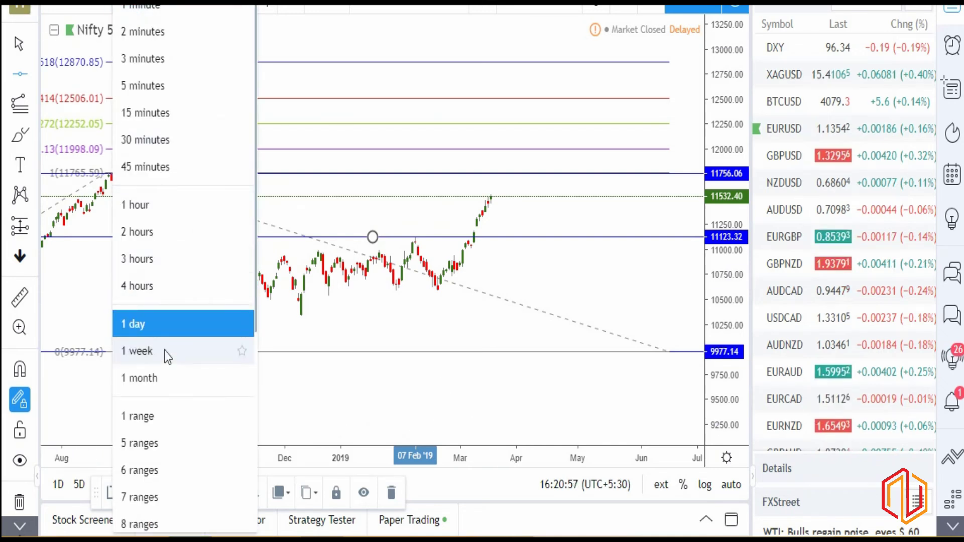
click(76, 279)
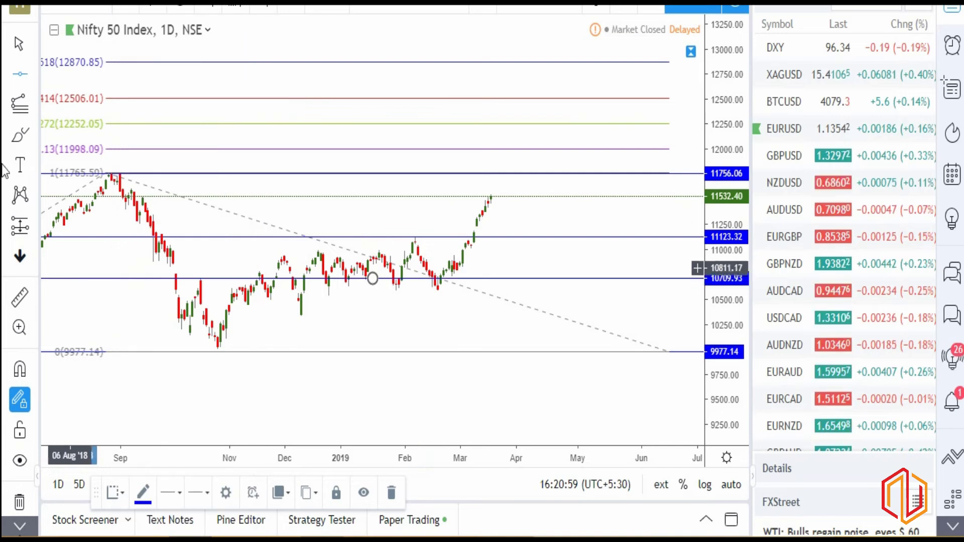
- Draw an arrow from the latest price down to the 11123.32 support line
click(34, 45)
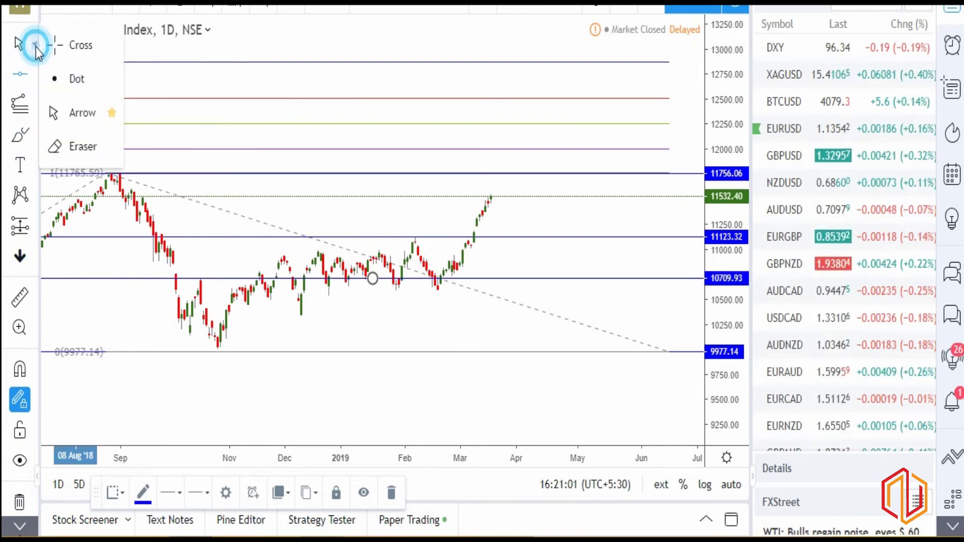
click(33, 74)
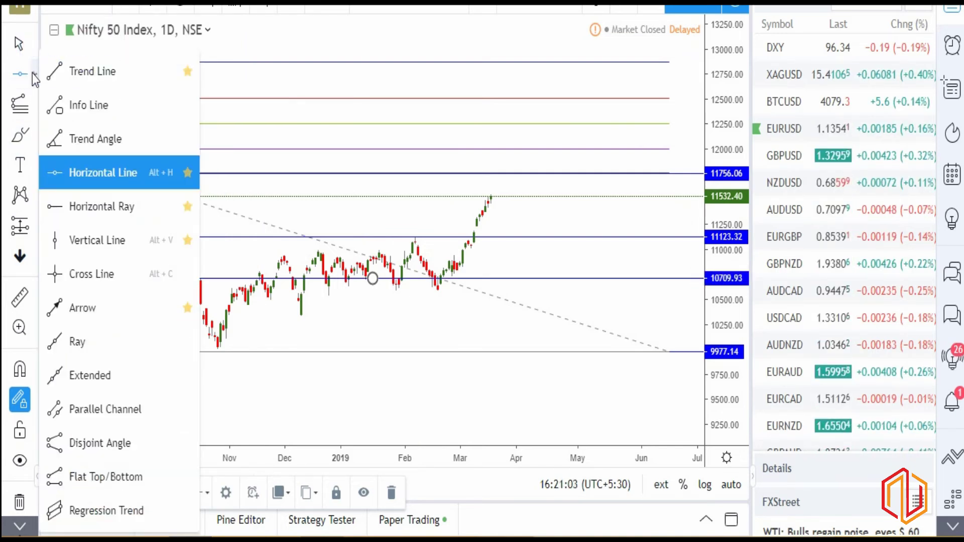
click(95, 303)
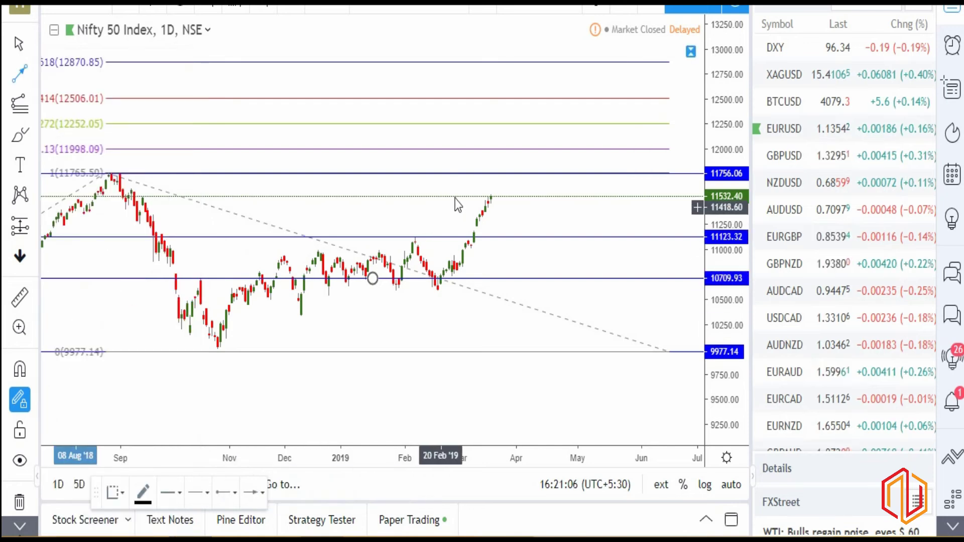
click(494, 188)
drag(494, 190, 519, 238)
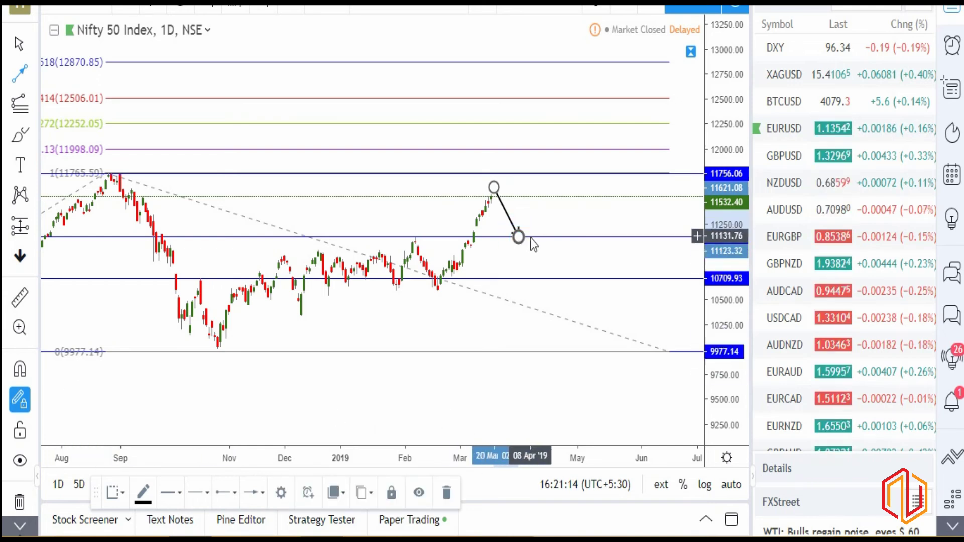
- Draw a second arrow rallying from the dip up to about 12252, discarding the accidental extra arrow
click(529, 236)
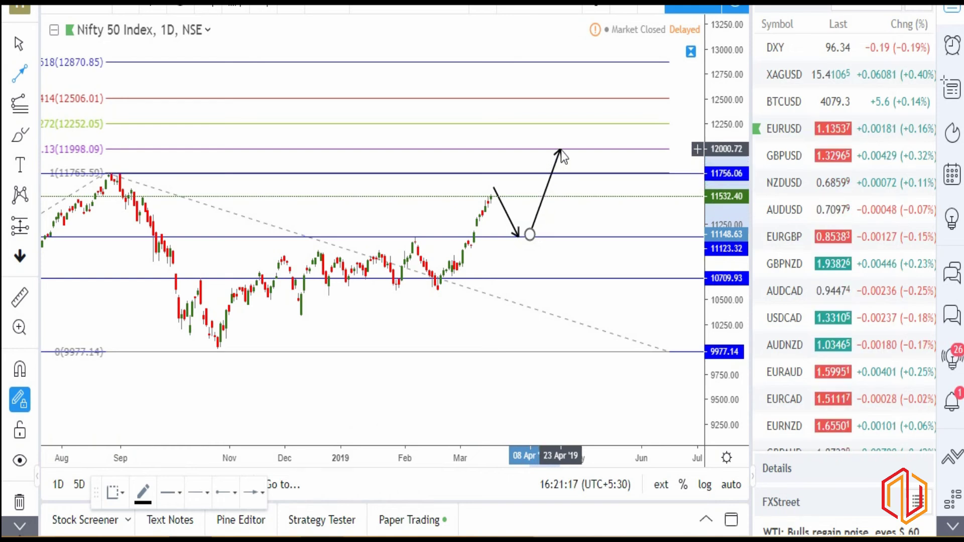
click(561, 125)
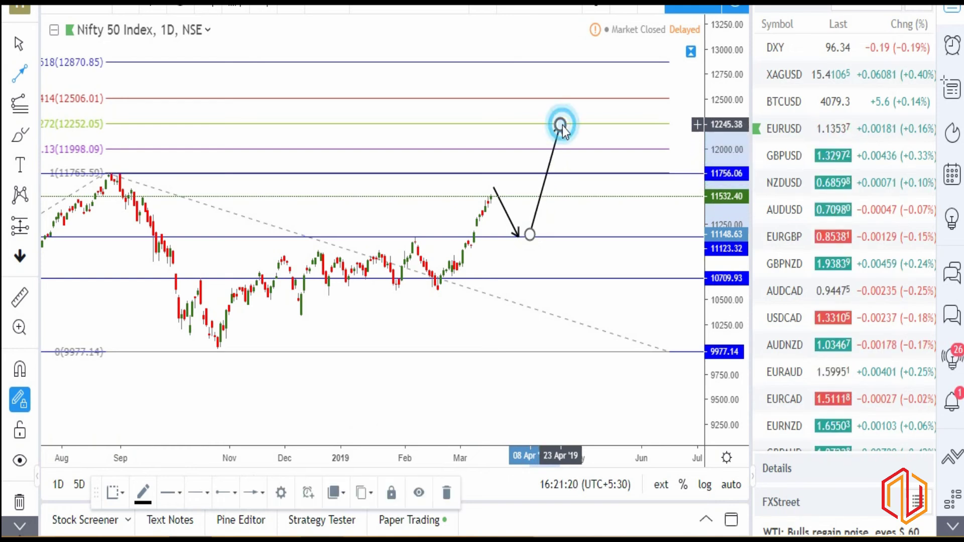
click(571, 225)
right_click(567, 256)
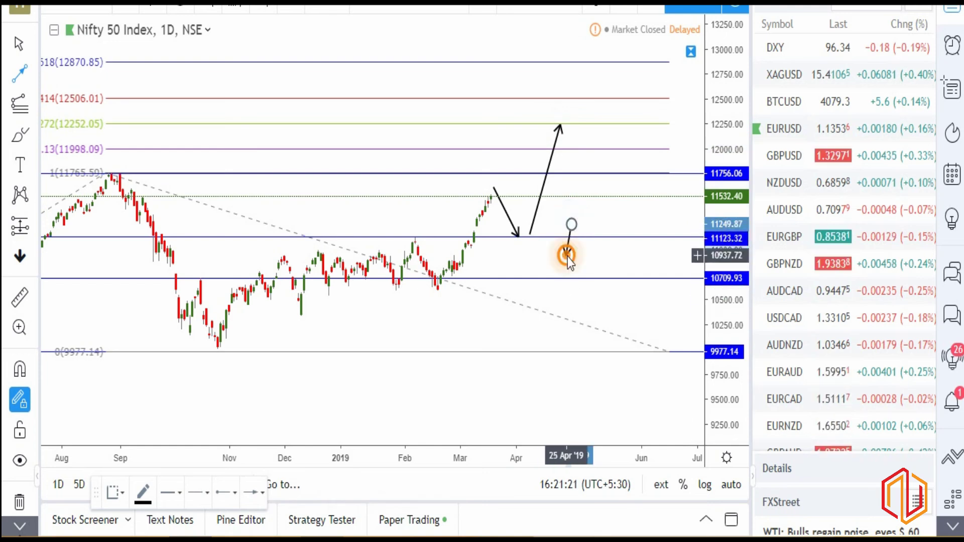